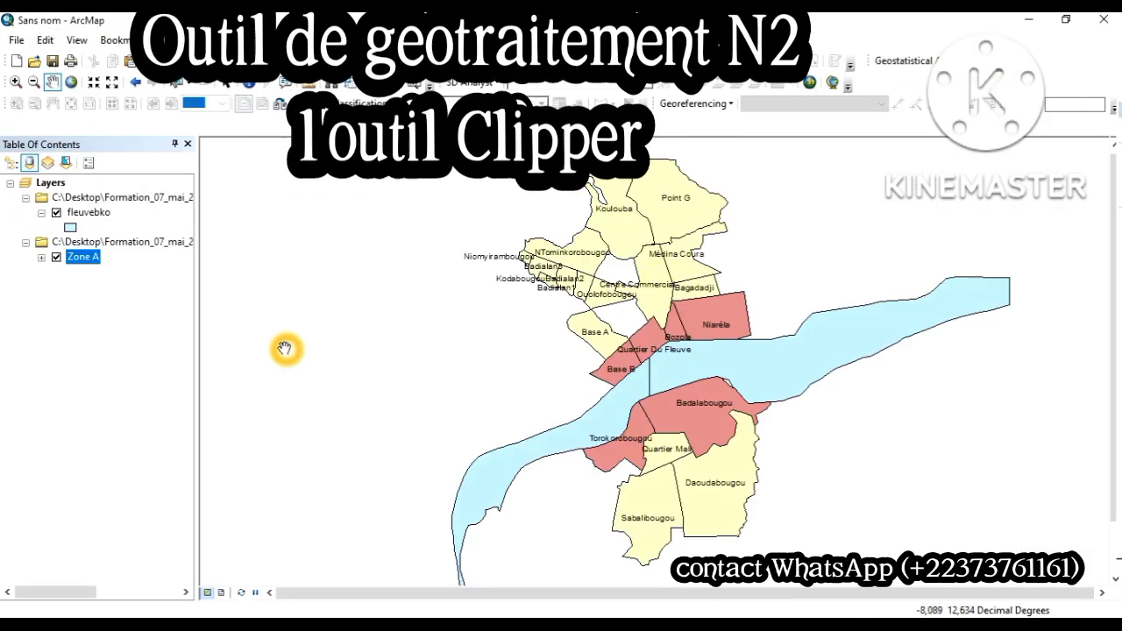
Step: Hide and redisplay the Zone A and fleuvebko layers in turn to compare the districts with the river
left_click(56, 258)
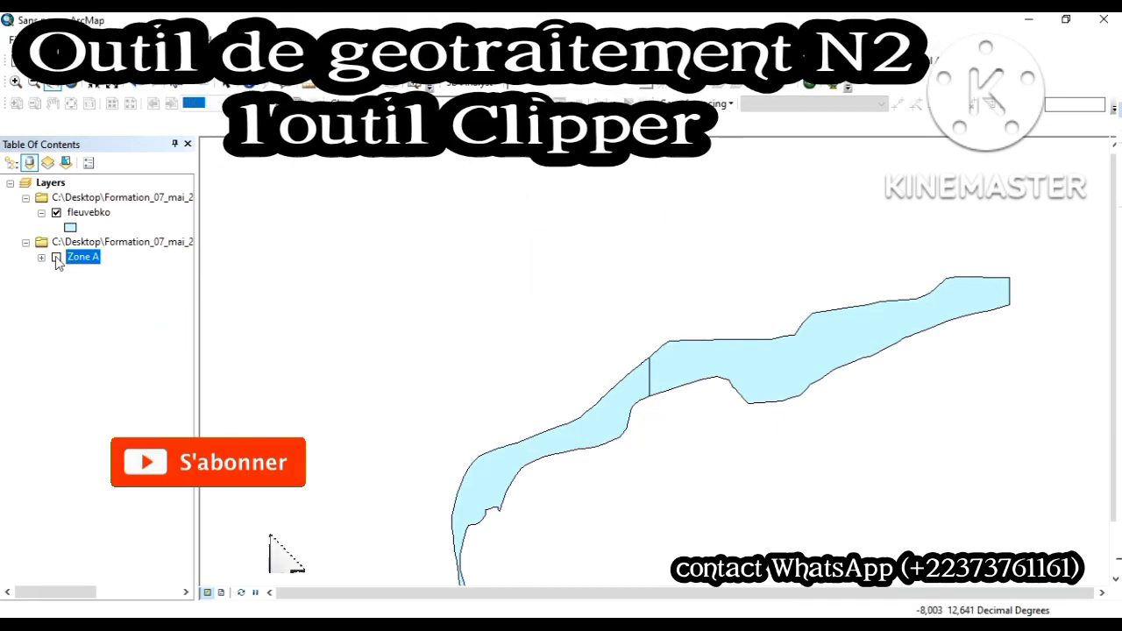
left_click(56, 257)
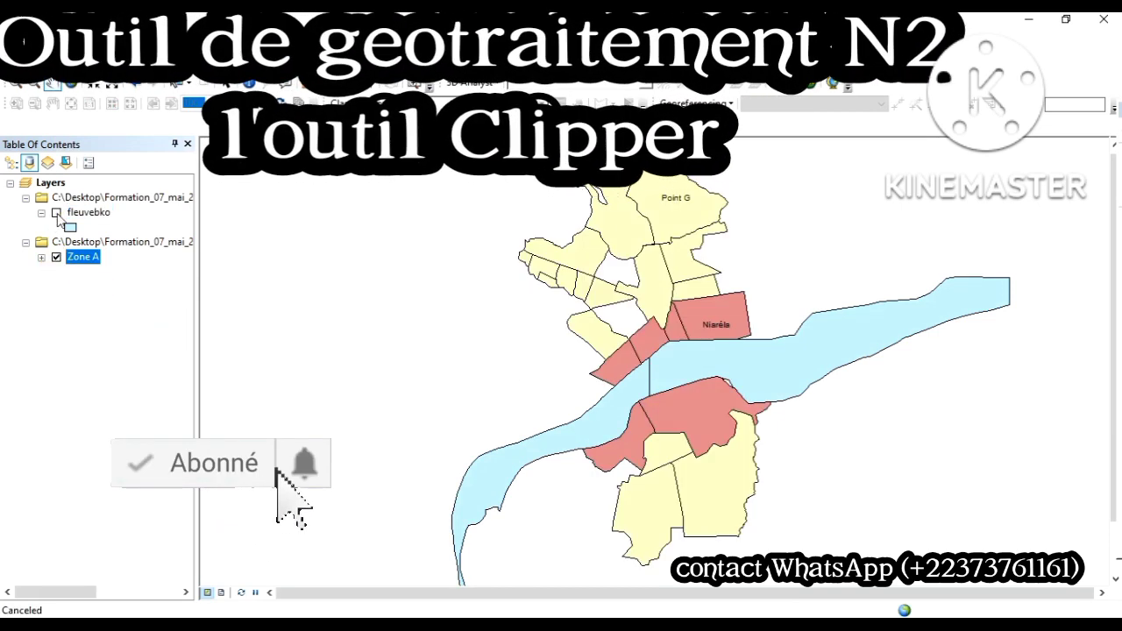
left_click(56, 214)
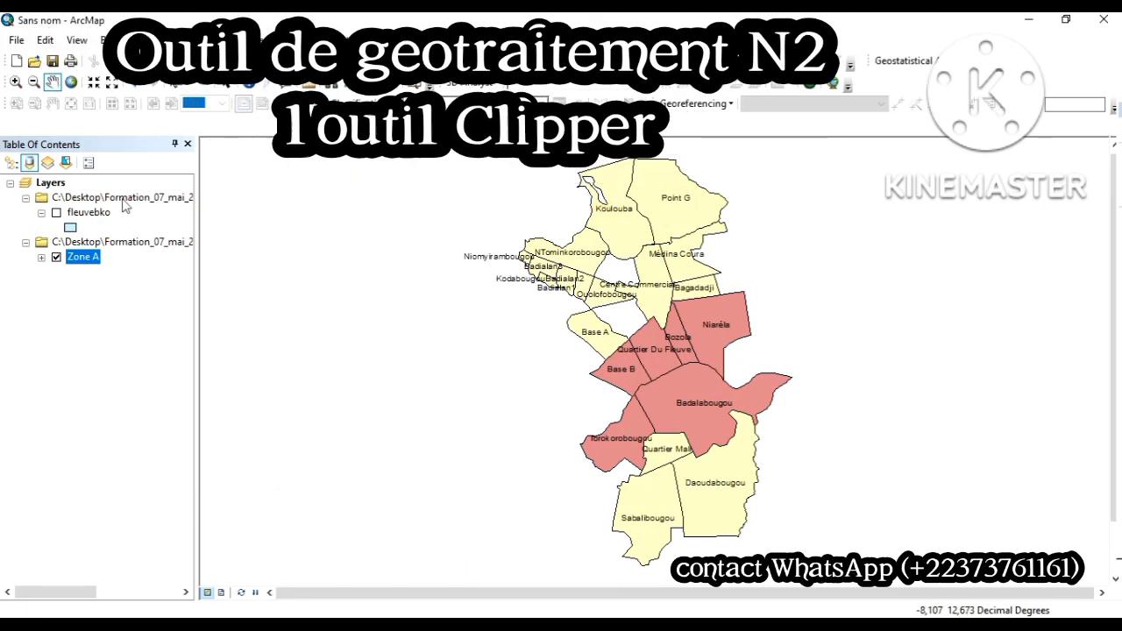
left_click(57, 213)
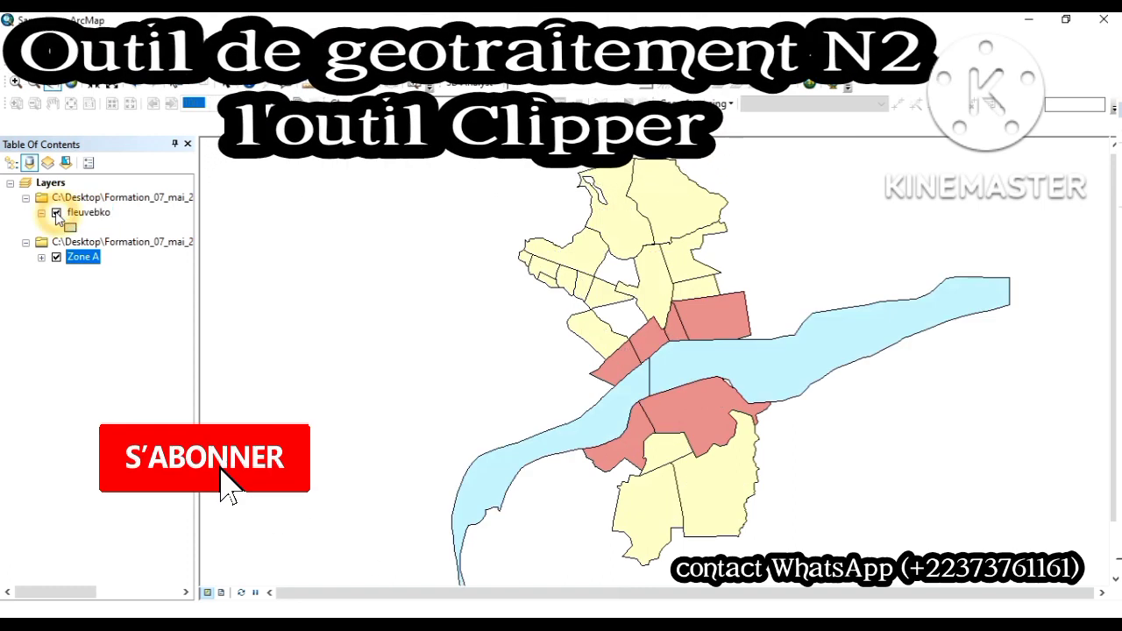
left_click(56, 257)
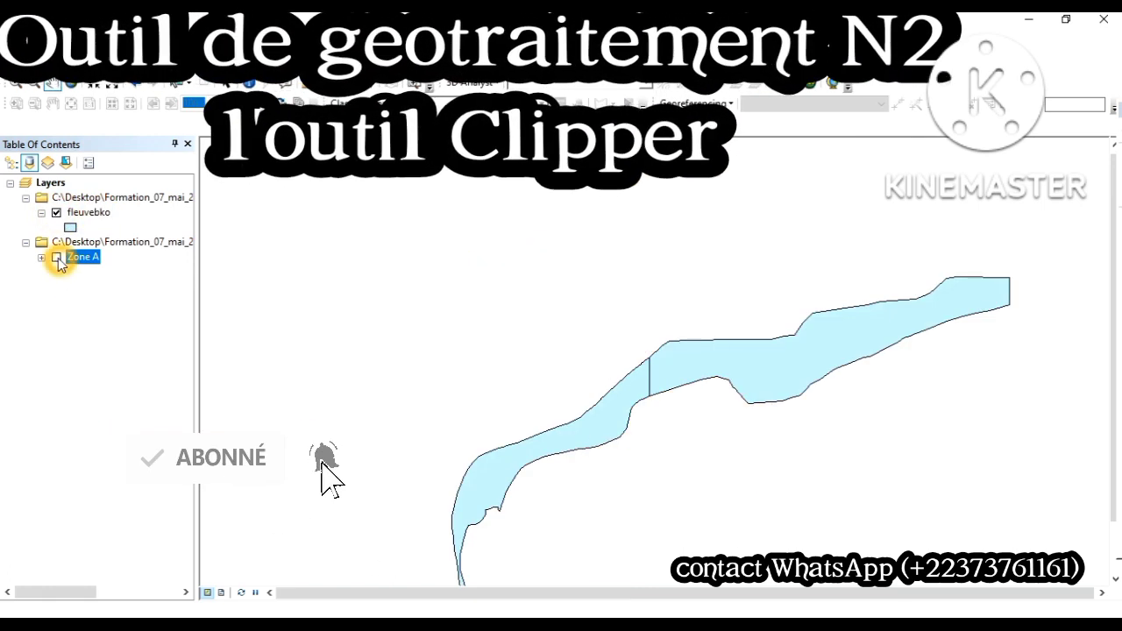
left_click(57, 258)
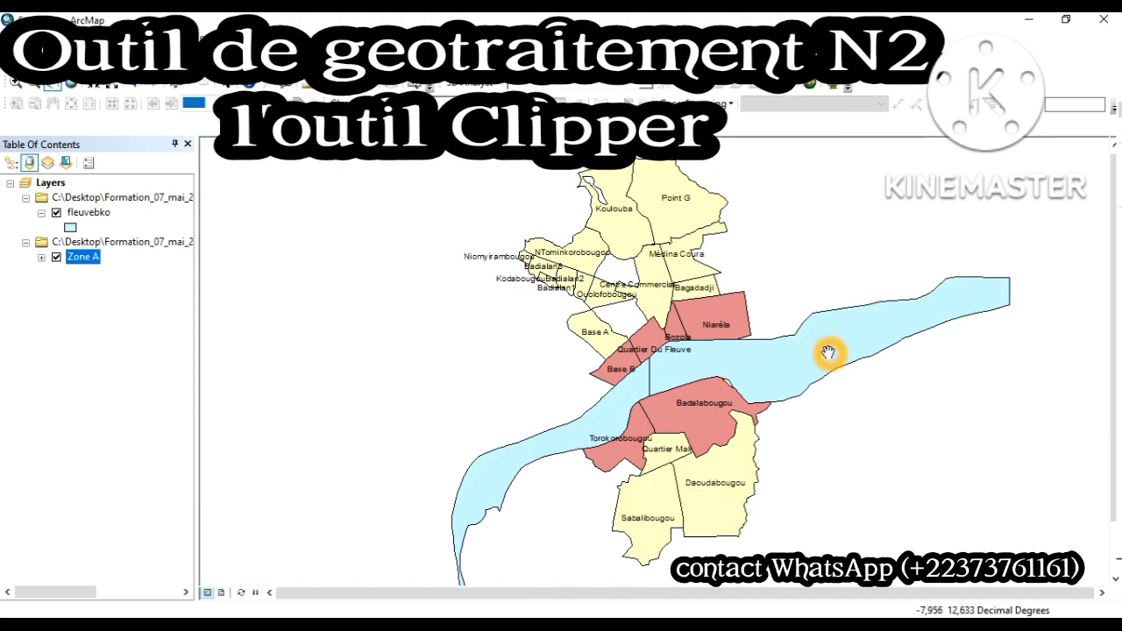
left_click(643, 396)
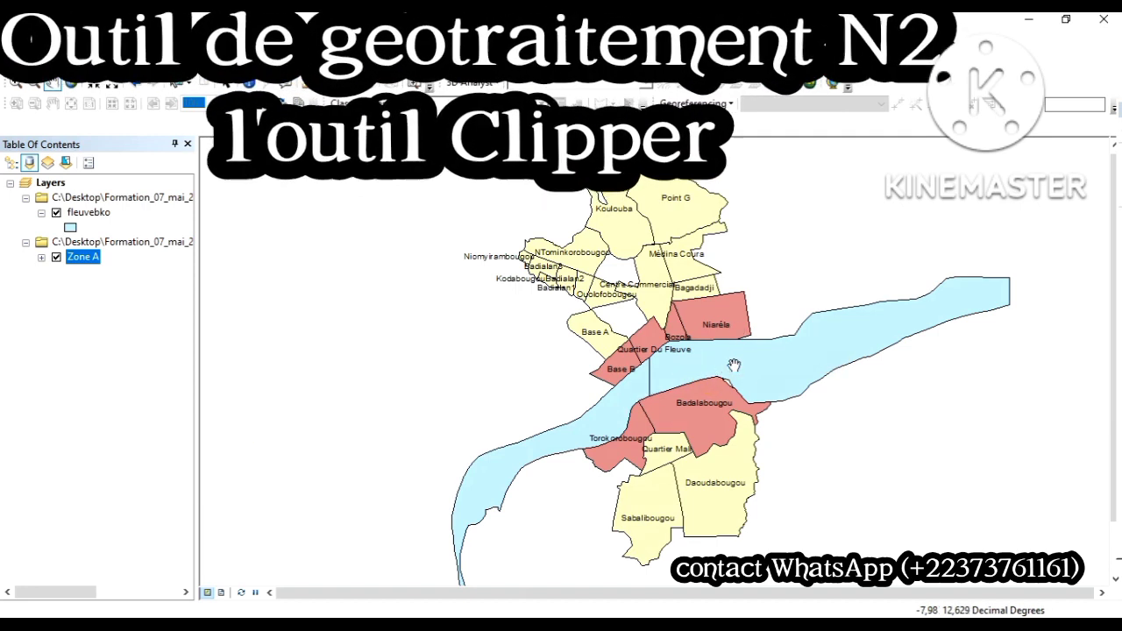
left_click(736, 366)
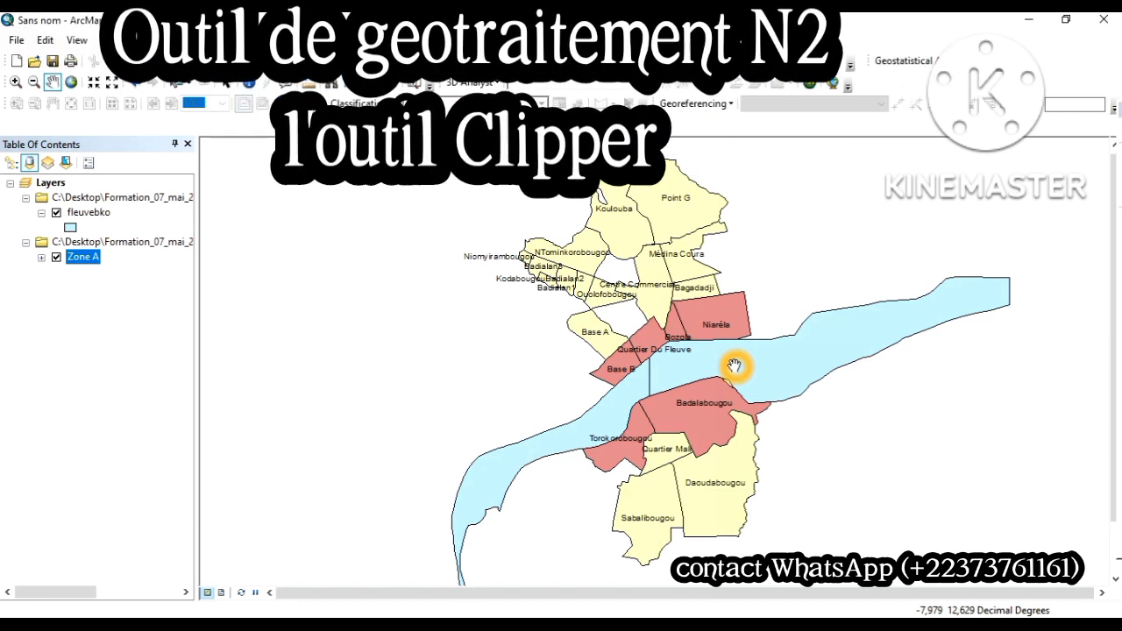
left_click(280, 39)
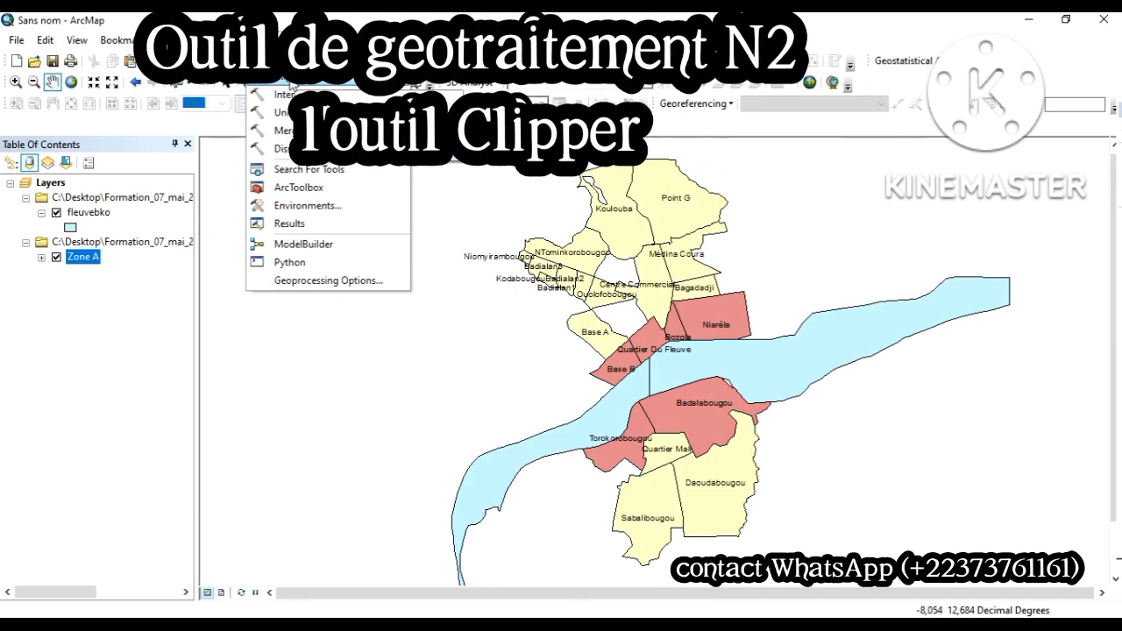
left_click(292, 77)
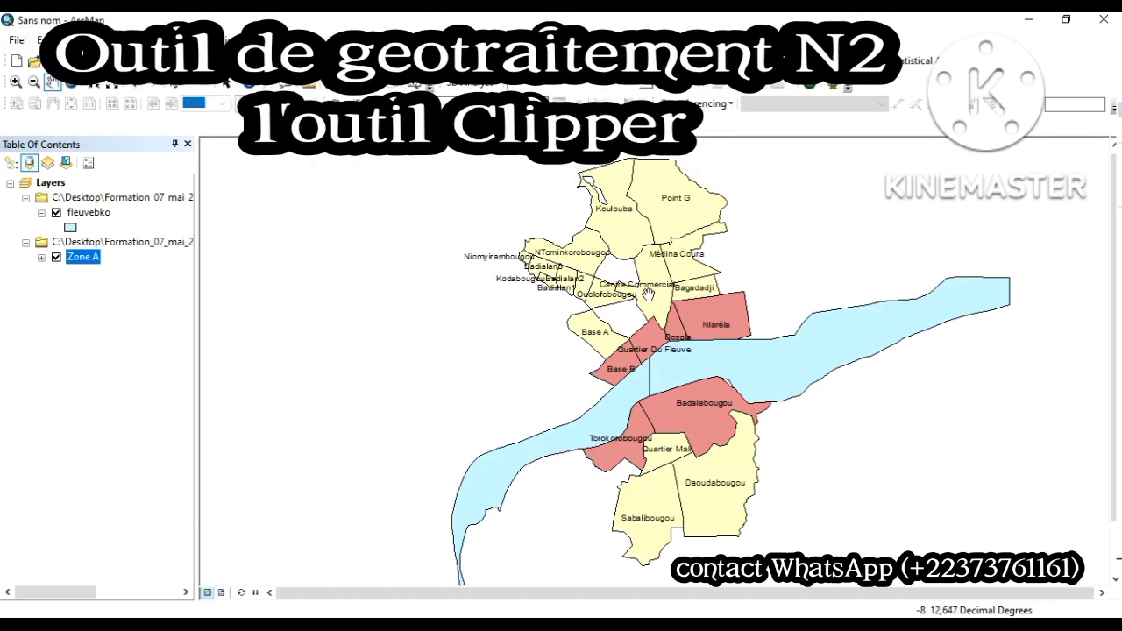
left_click(721, 349)
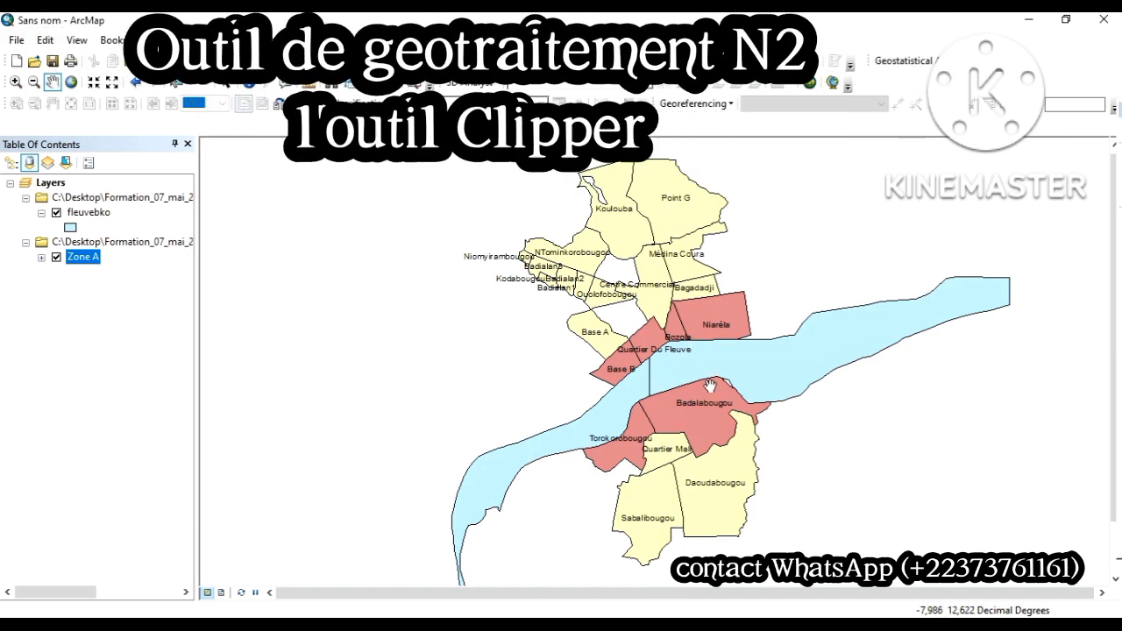
left_click(669, 286)
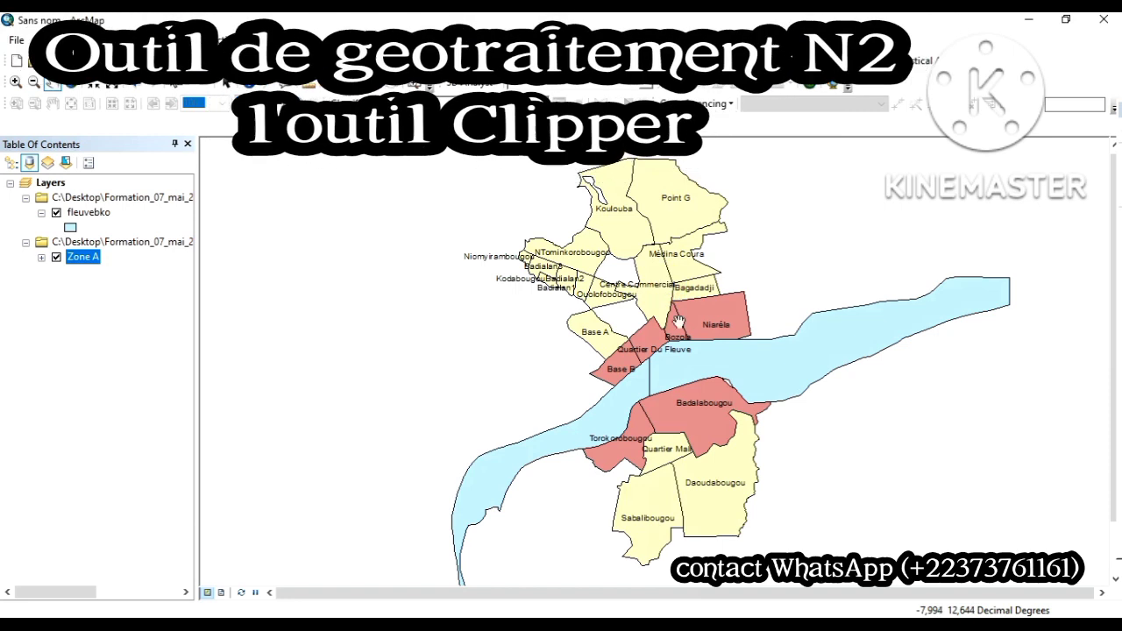
left_click(689, 369)
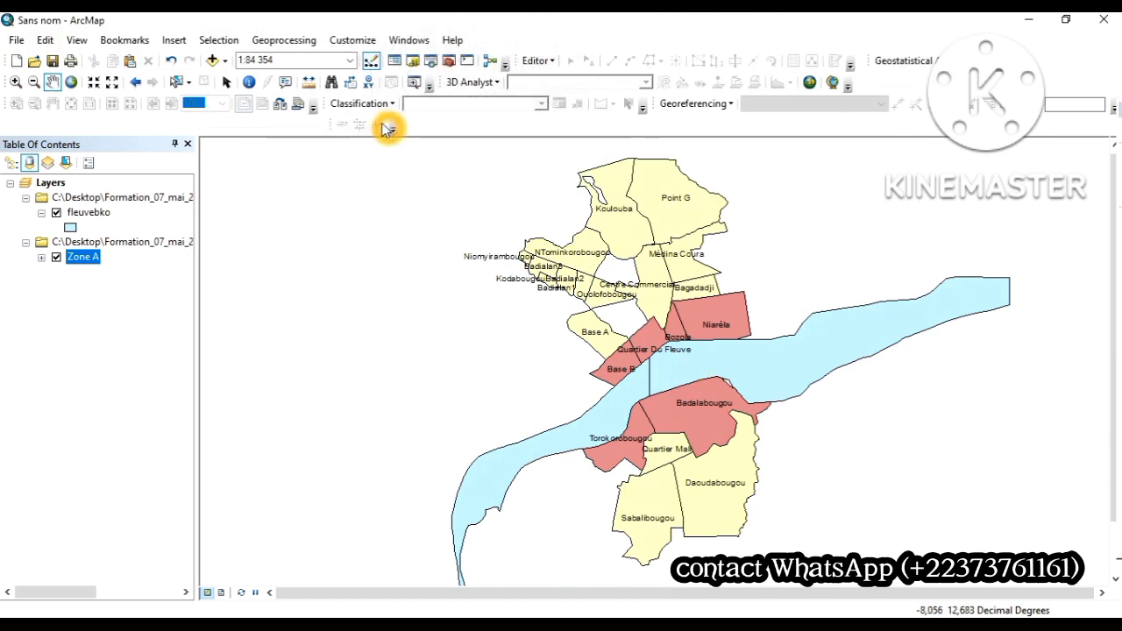
Step: Start the Clip geoprocessing tool and set fleuvebko as the input features
left_click(274, 42)
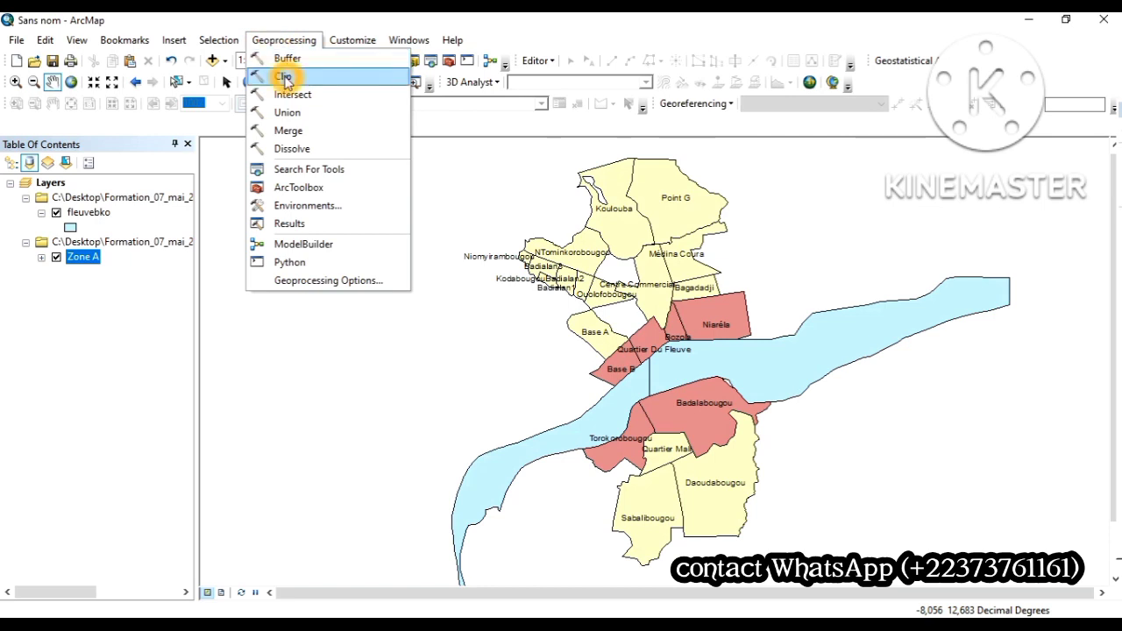
left_click(282, 77)
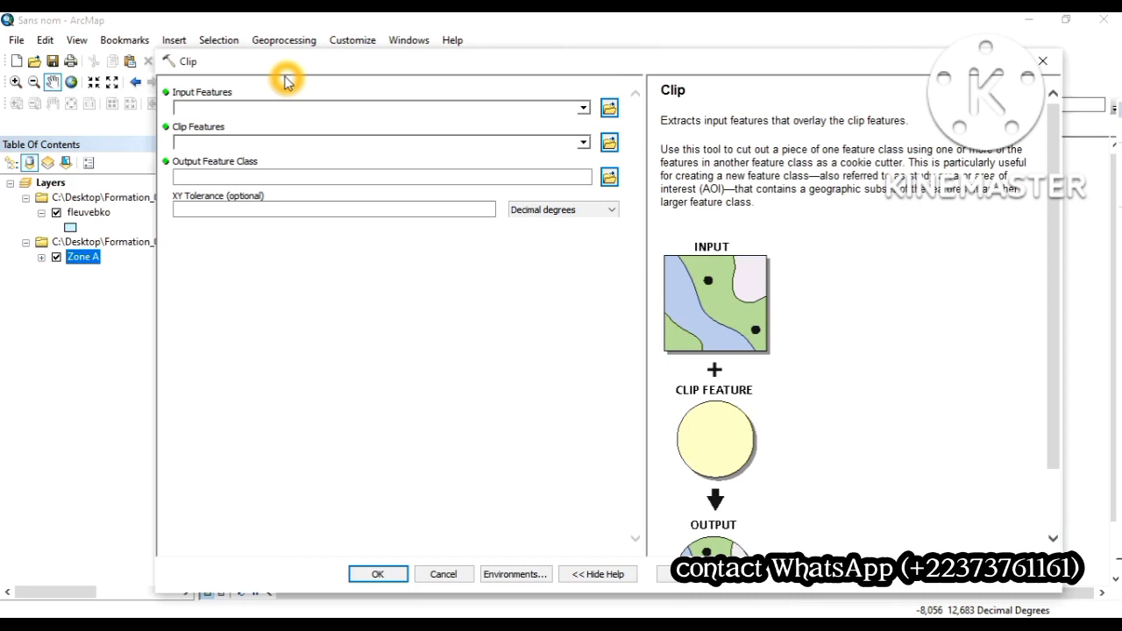
left_click(584, 108)
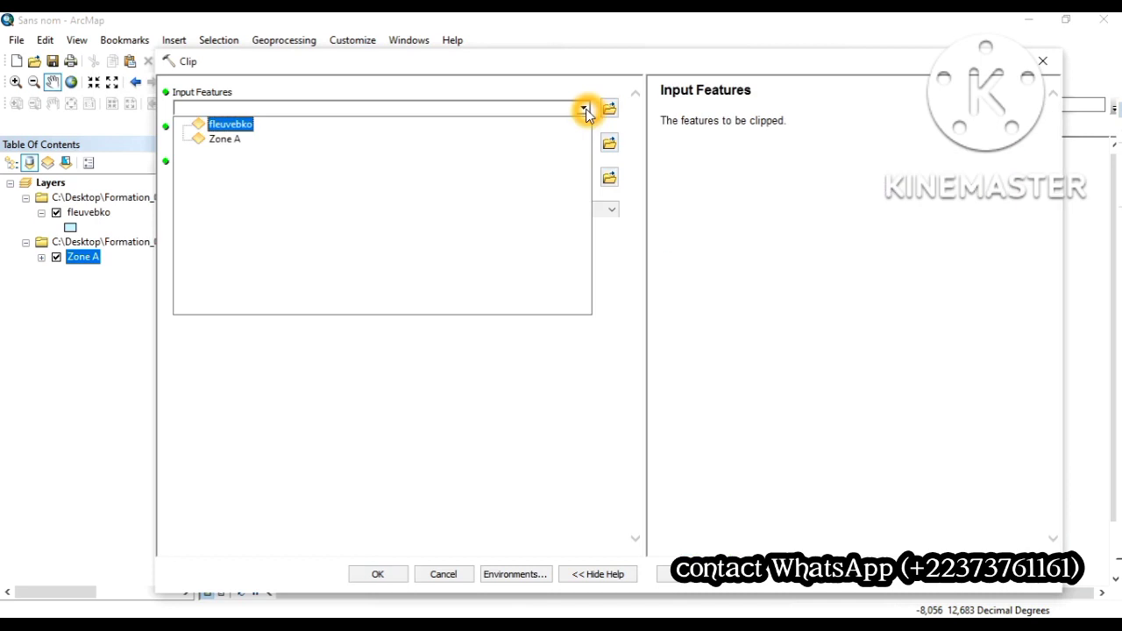
left_click(219, 127)
left_click(218, 129)
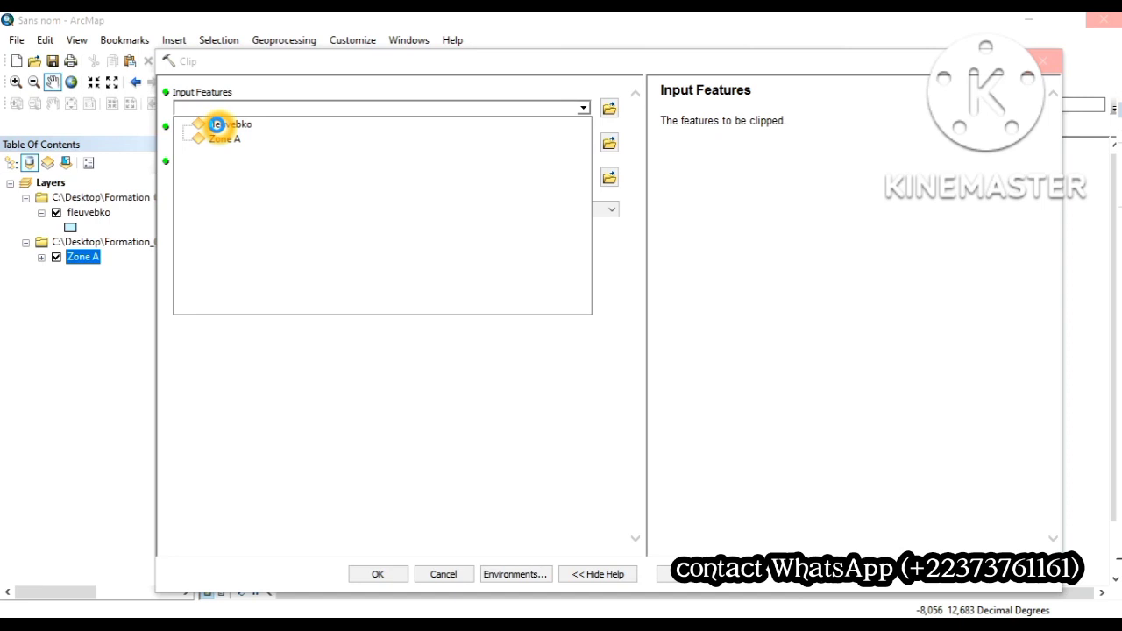
left_click(219, 125)
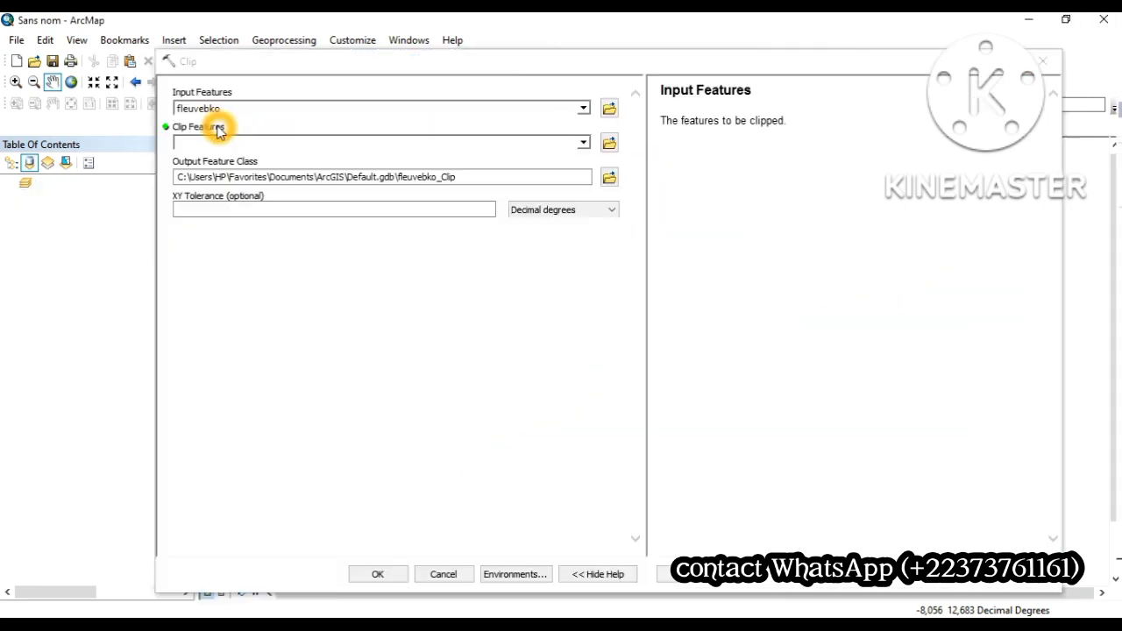
Step: Set Zone A as the clip features and run the clip with the default output fleuvebko_Clip
left_click(588, 143)
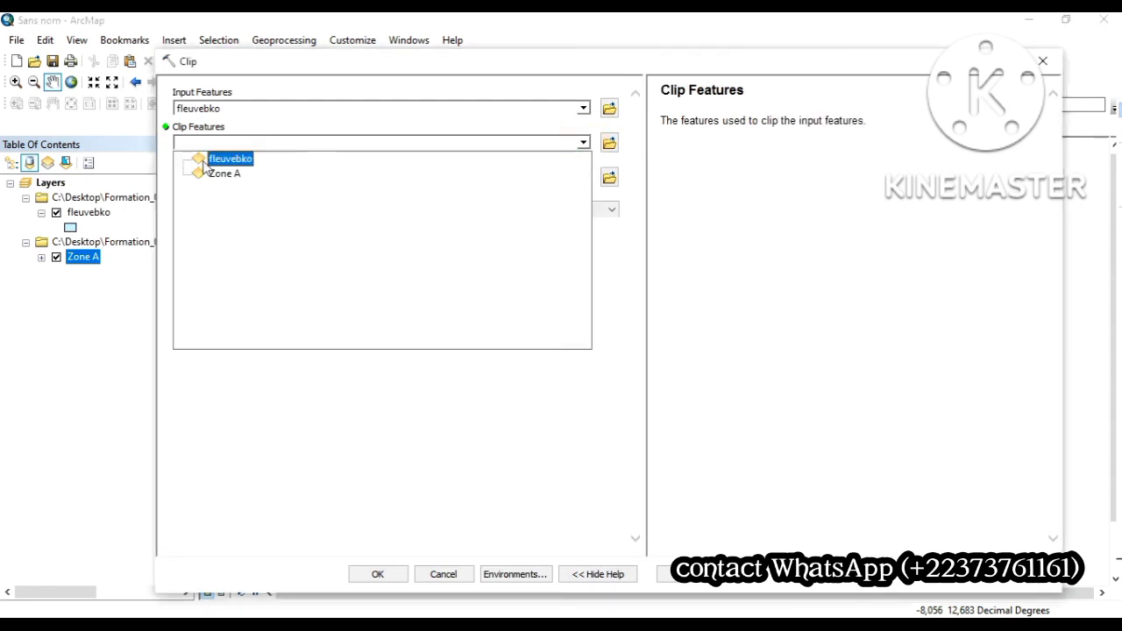
left_click(220, 174)
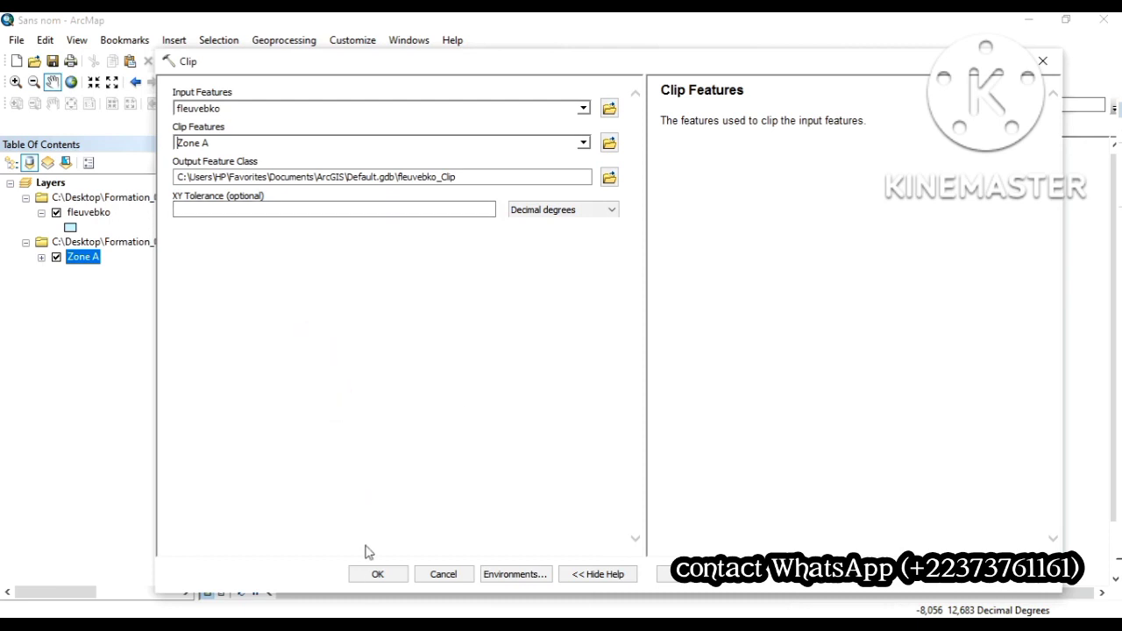
left_click(377, 574)
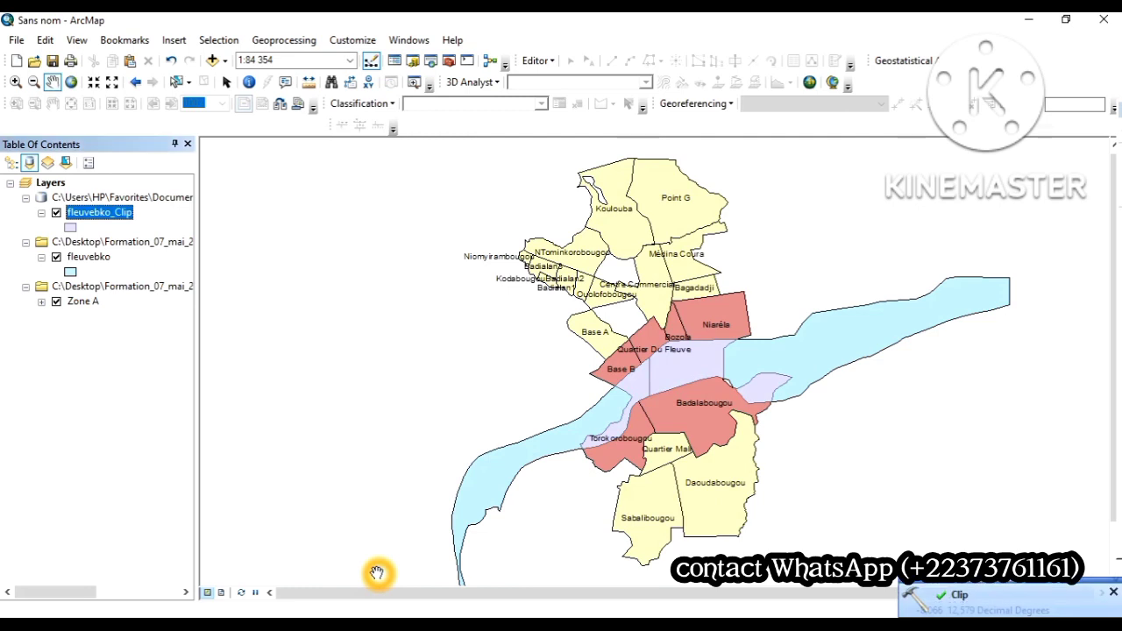
Step: Hide the Zone A and fleuvebko layers to inspect the clipped river on its own
left_click(55, 304)
left_click(55, 303)
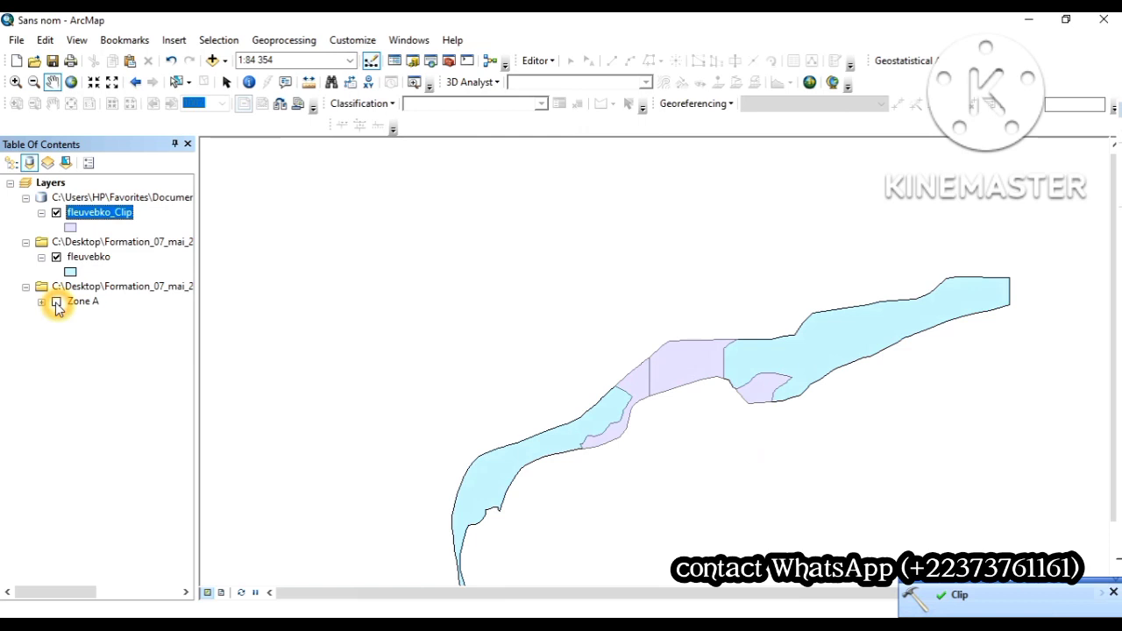
left_click(57, 259)
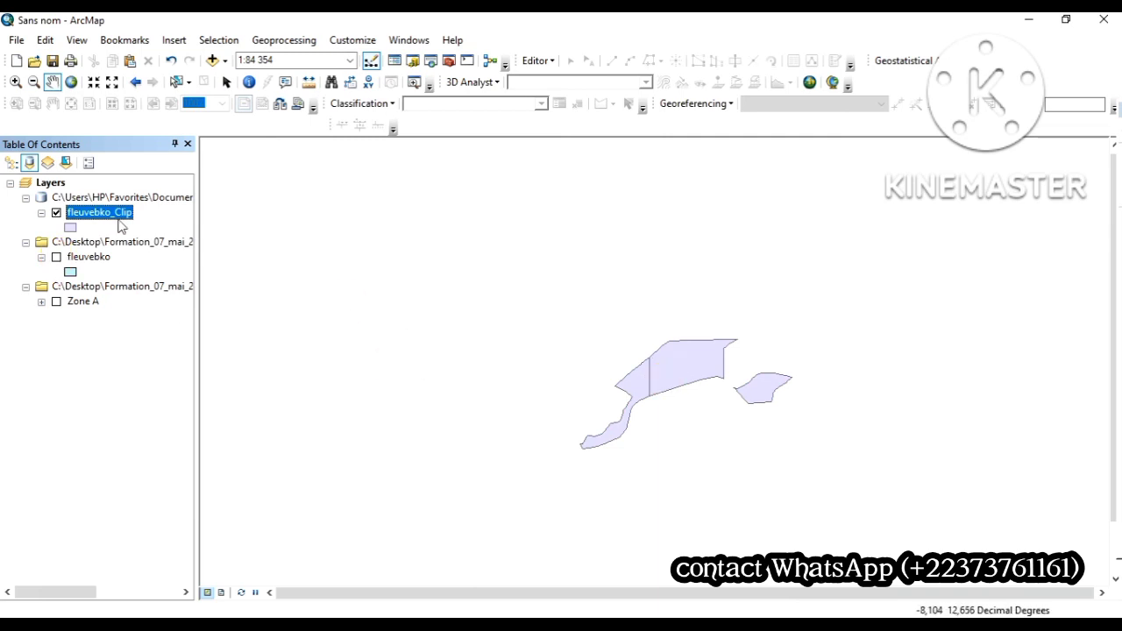
Step: Change the fleuvebko layer's symbol to a grey diagonal hatch fill and display the layer again
left_click(79, 222)
left_click(70, 272)
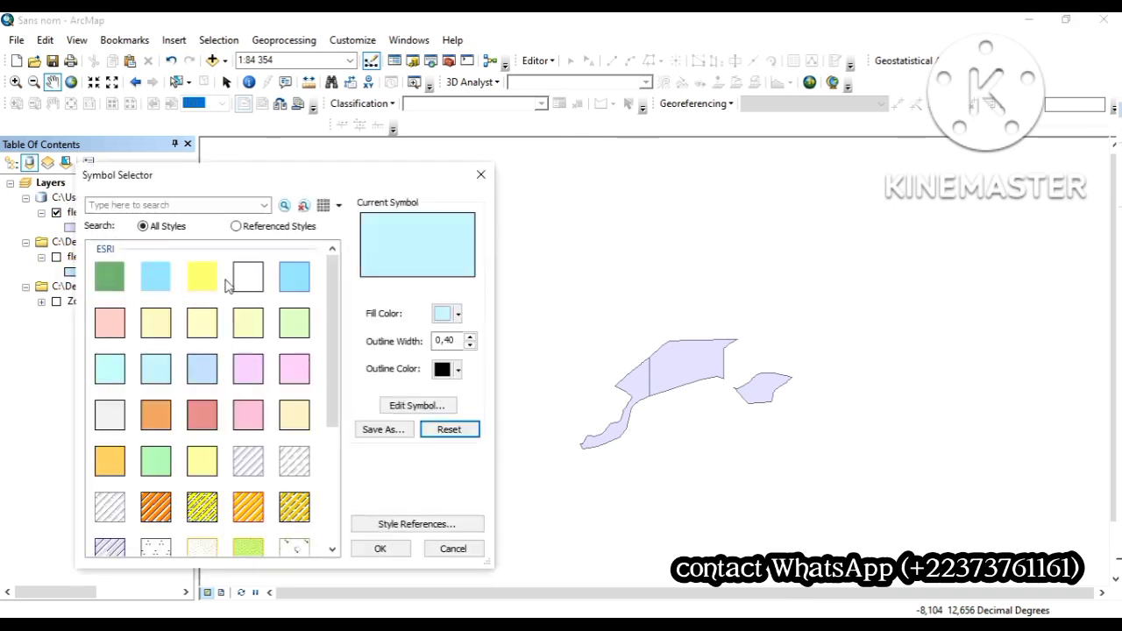
left_click(294, 458)
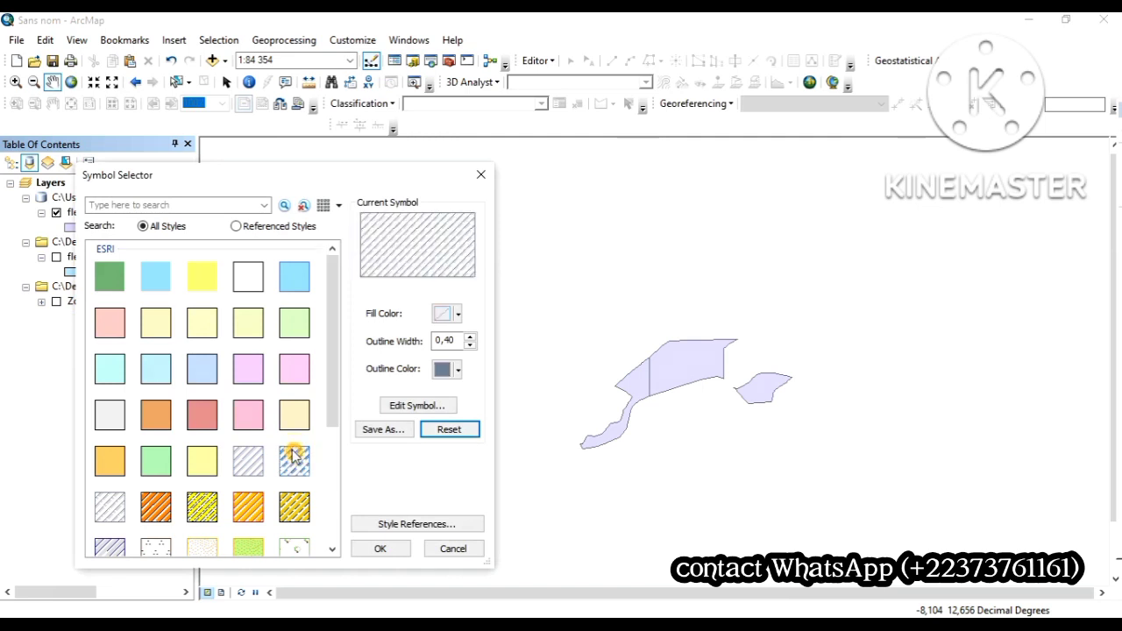
left_click(380, 547)
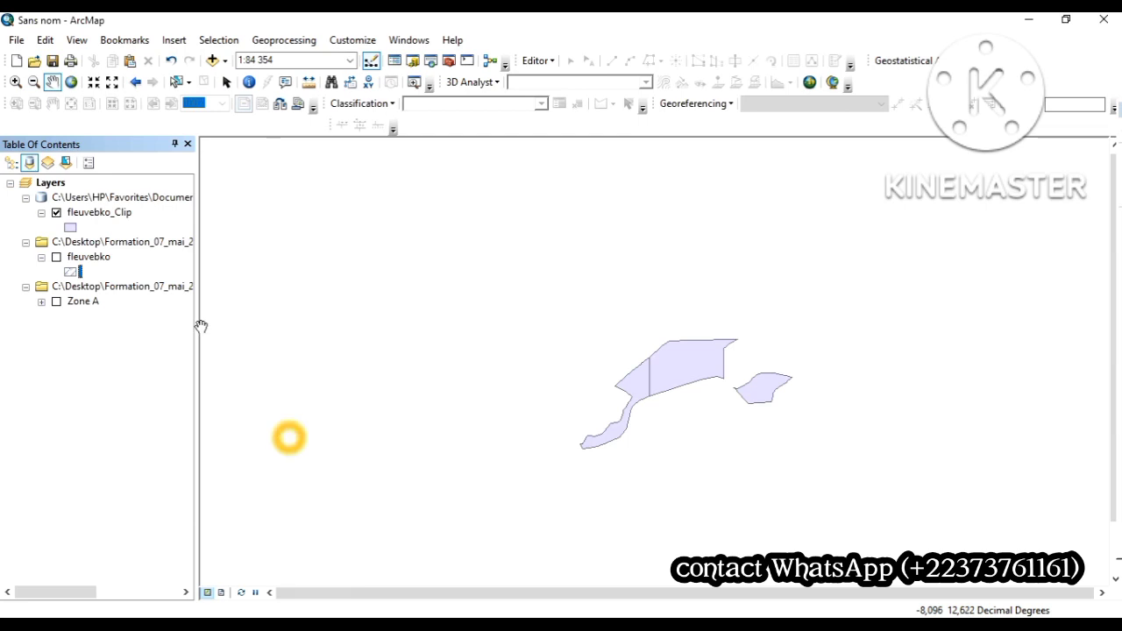
left_click(57, 260)
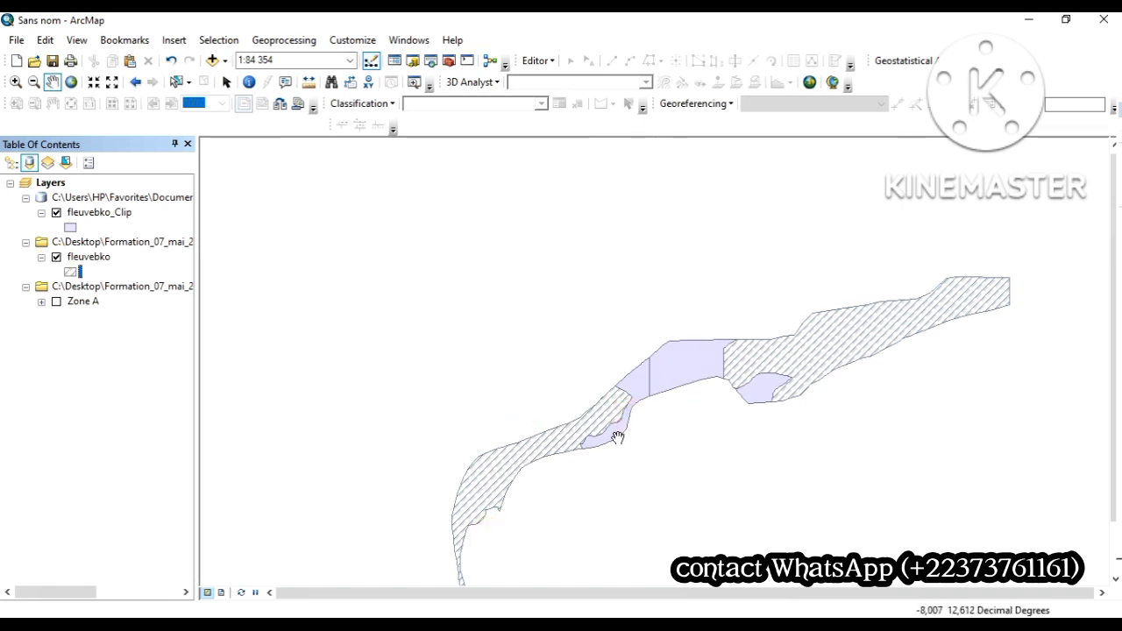
left_click(612, 442)
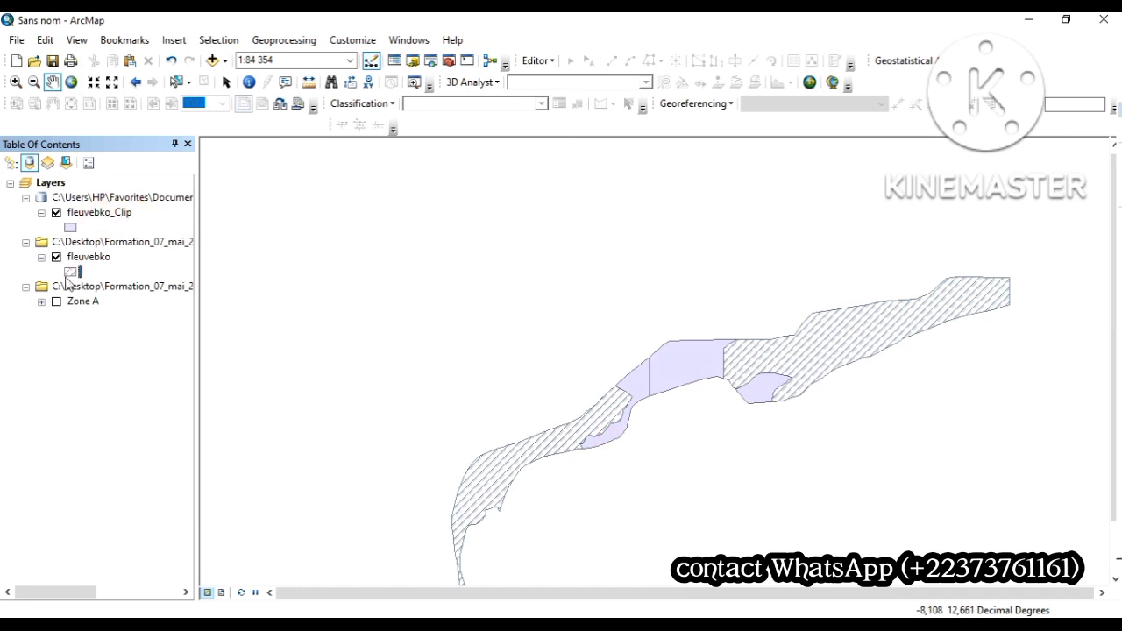
Step: Switch the visibility of Zone A and fleuvebko_Clip to compare the hatched river with its clipped part
left_click(57, 302)
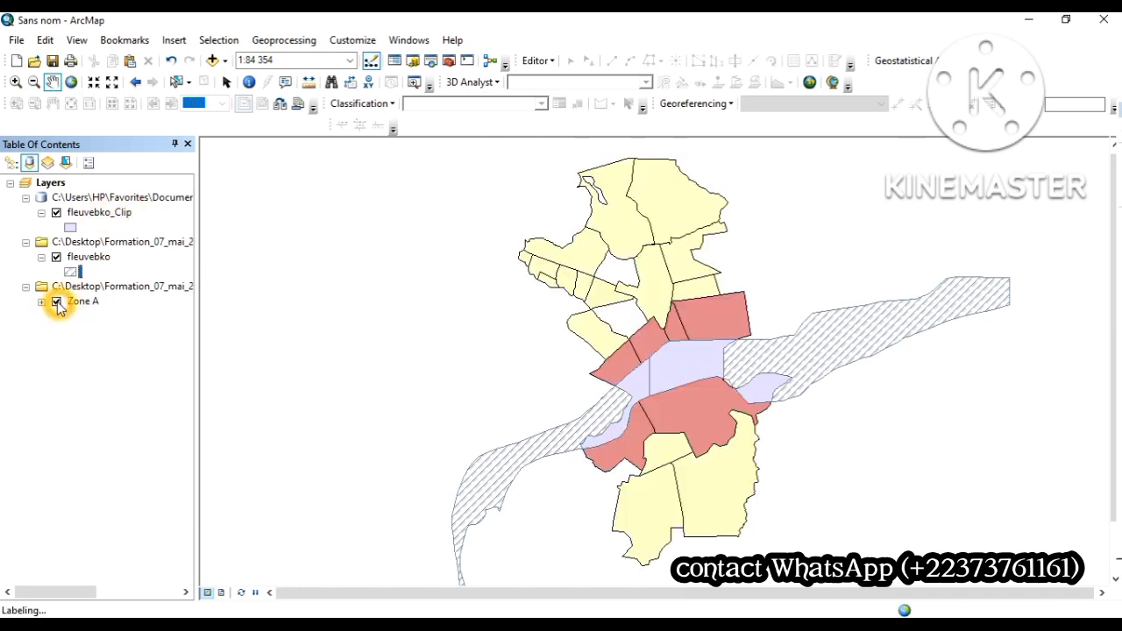
left_click(57, 302)
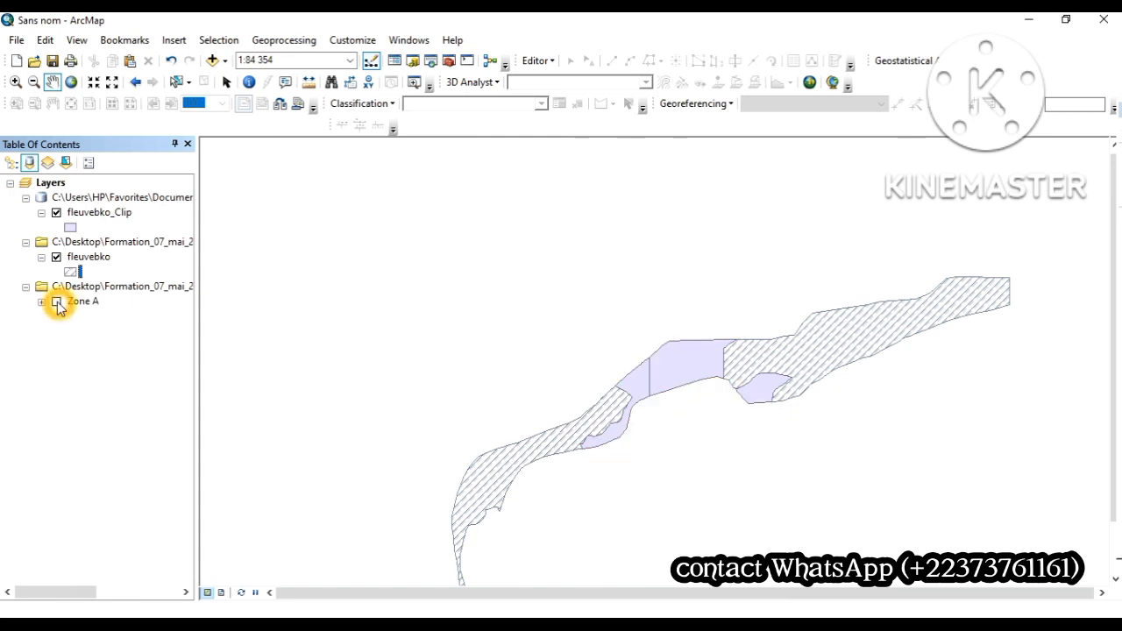
left_click(56, 301)
left_click(56, 213)
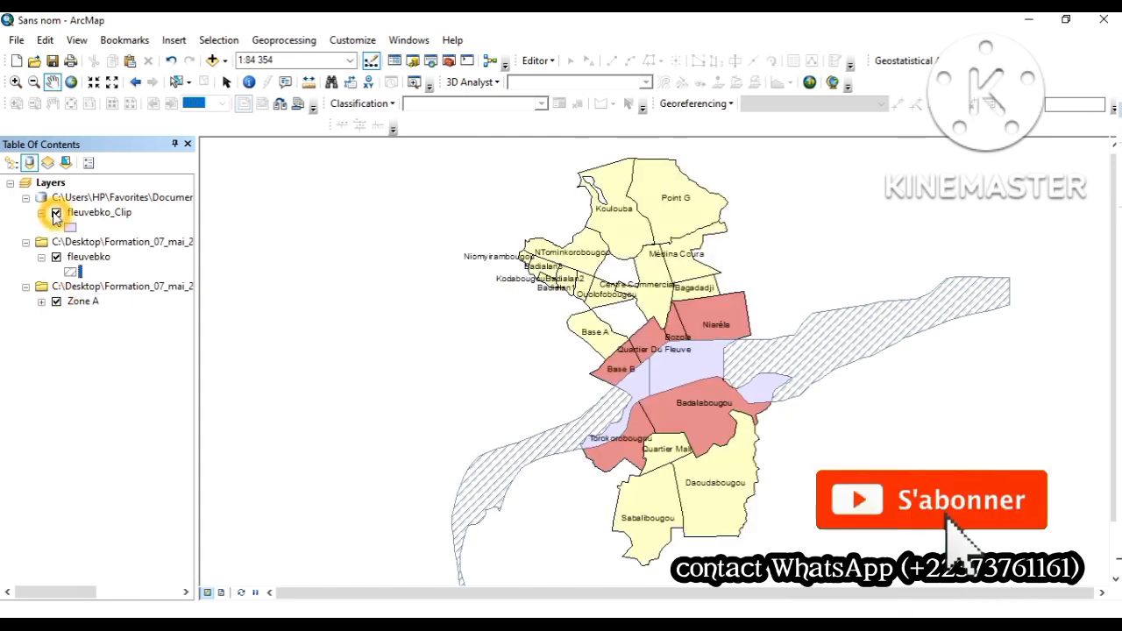
left_click(55, 213)
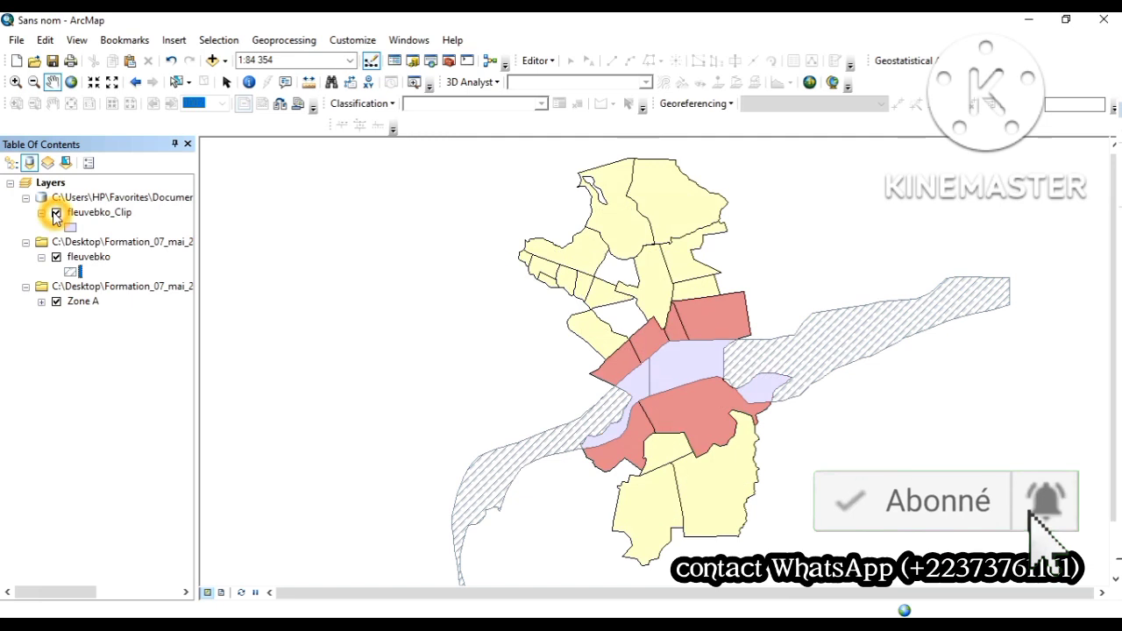
left_click(55, 213)
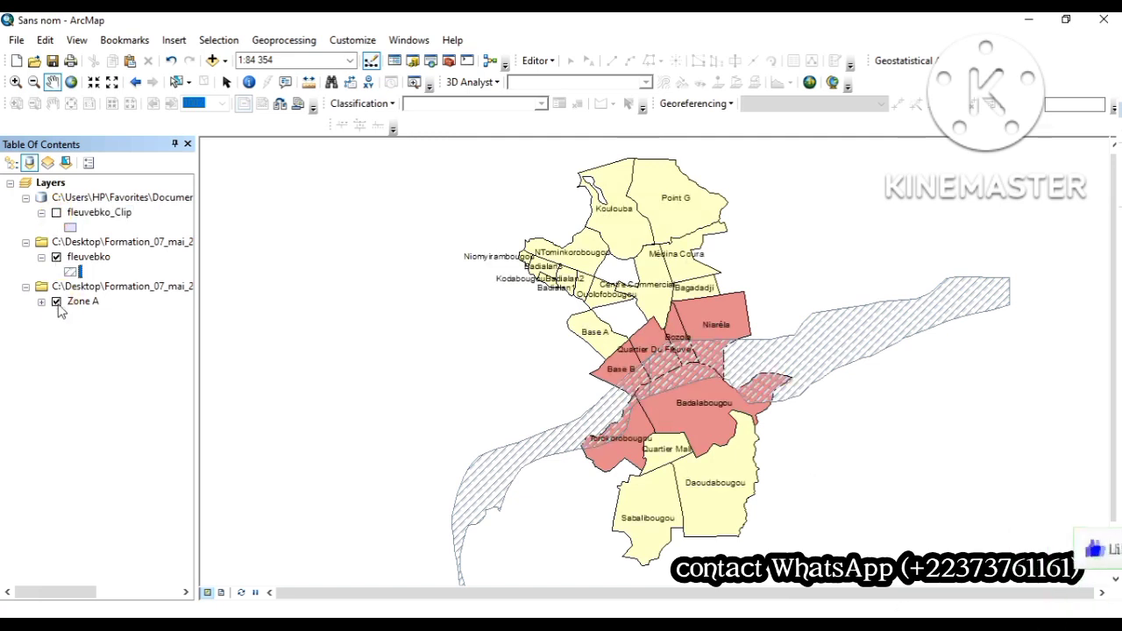
Step: Hide Zone A, redisplay fleuvebko_Clip over the hatched river, and hide fleuvebko to isolate the clipped result
left_click(58, 304)
left_click(57, 302)
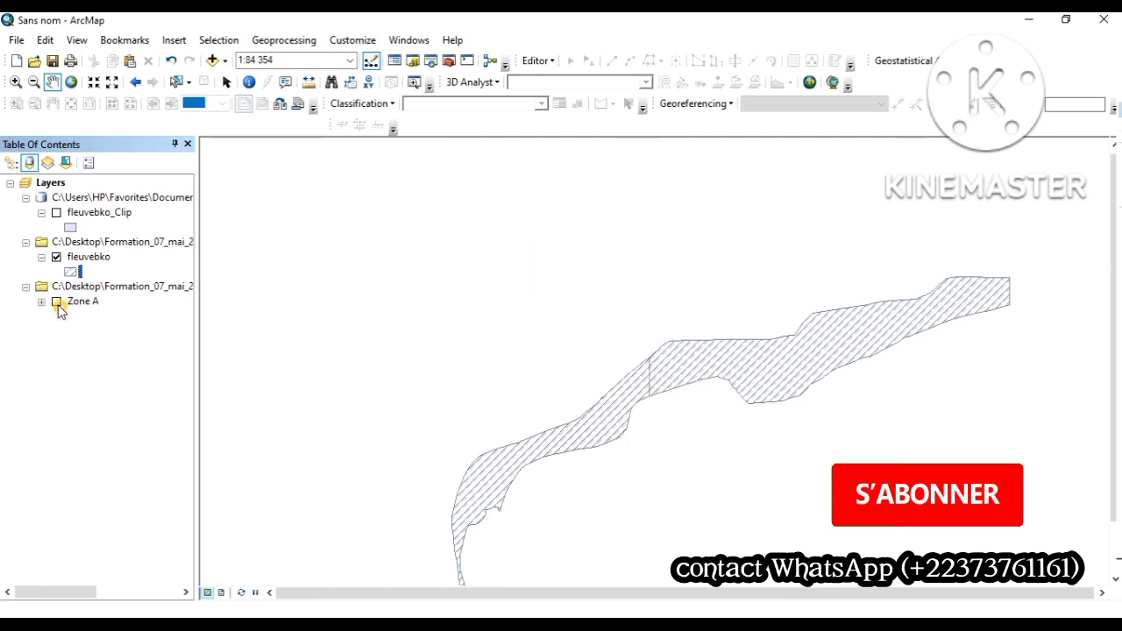
left_click(57, 217)
left_click(56, 215)
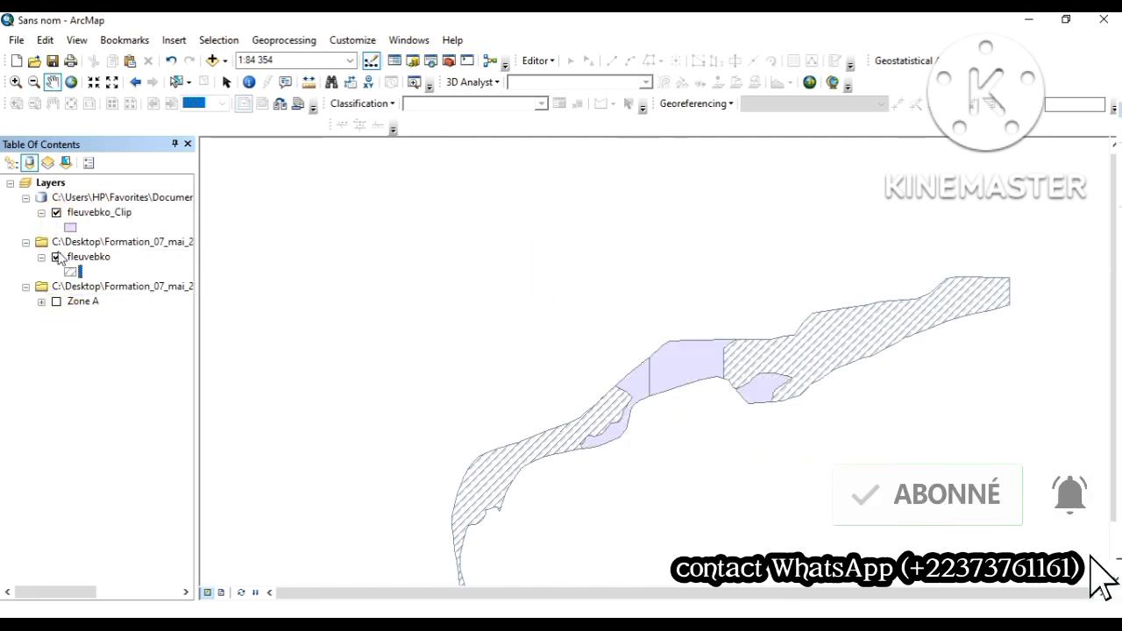
left_click(57, 258)
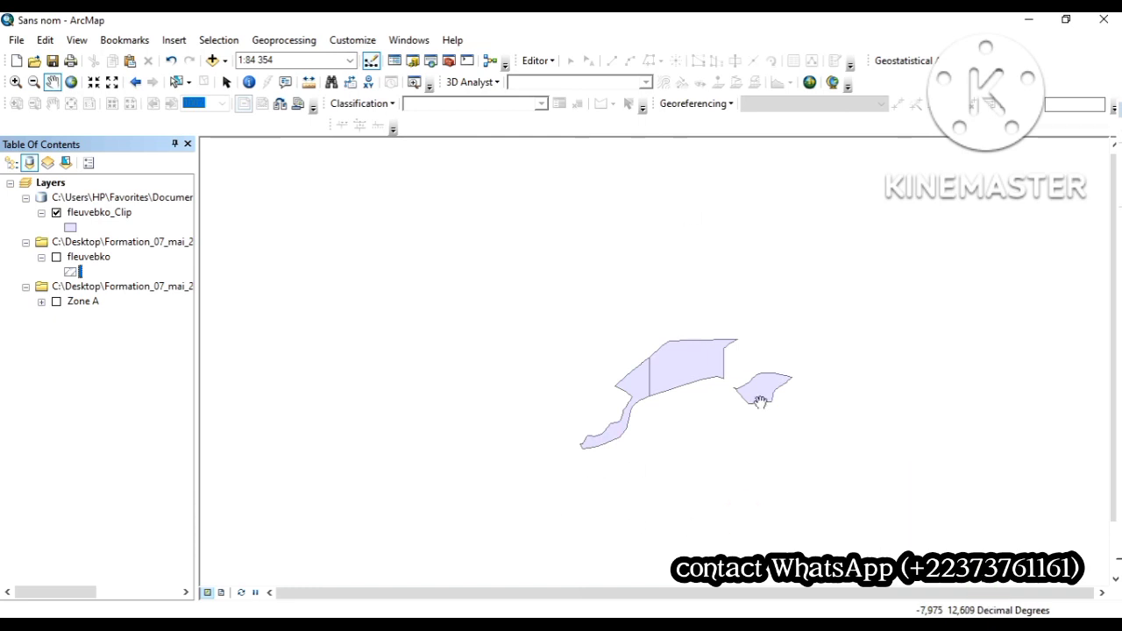
left_click(752, 419)
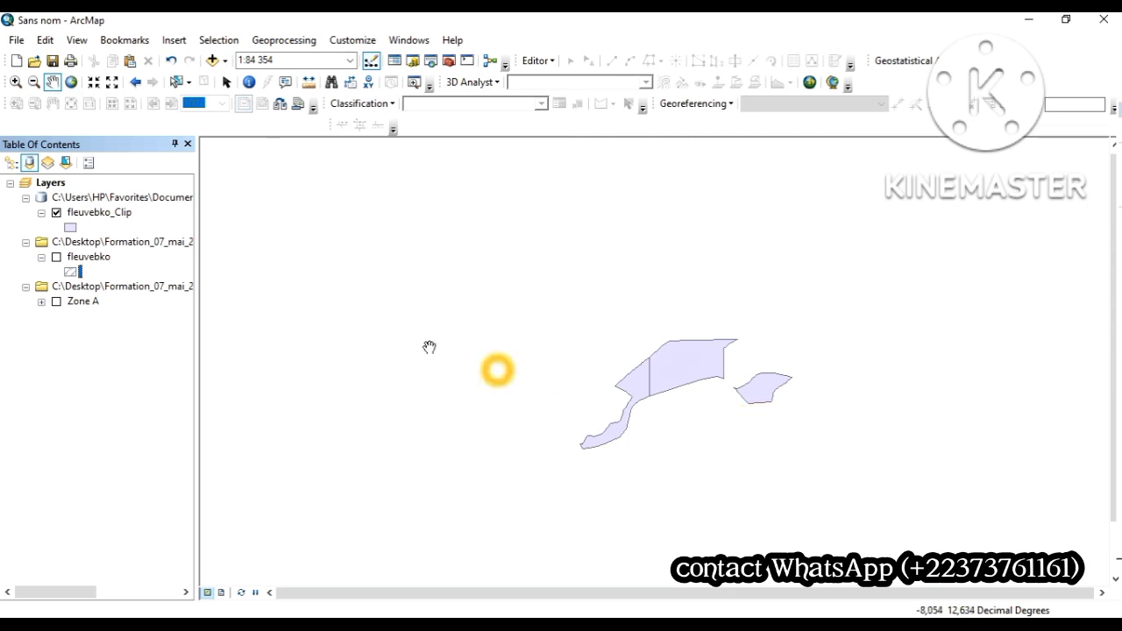
Step: Make the fleuvebko and Zone A layers visible again together with the clipped river
left_click(56, 259)
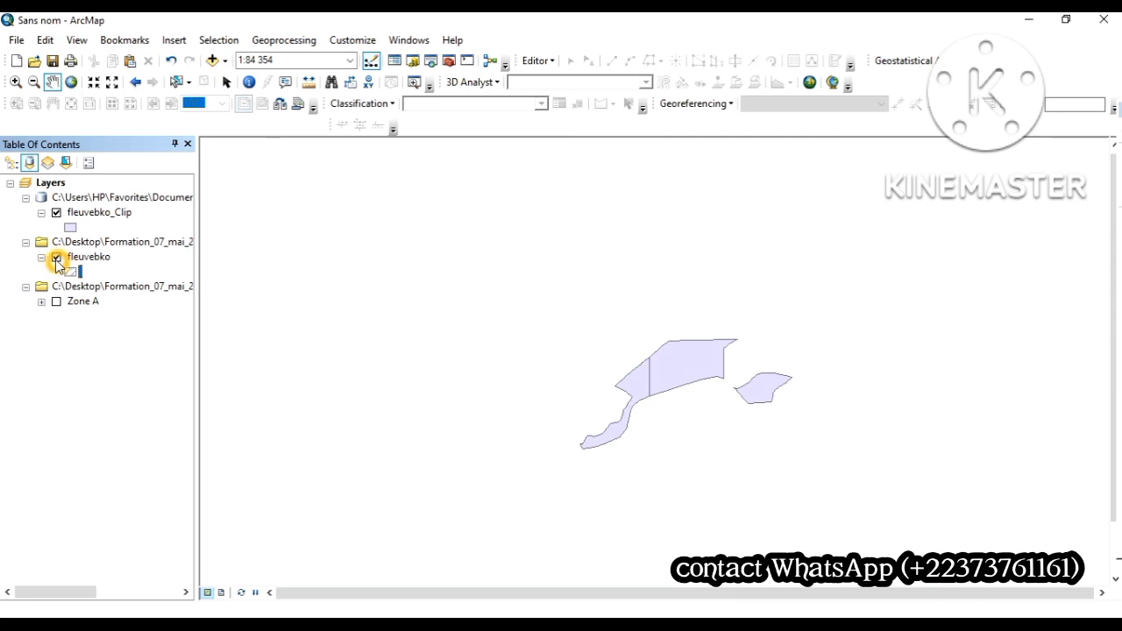
left_click(57, 303)
left_click(56, 303)
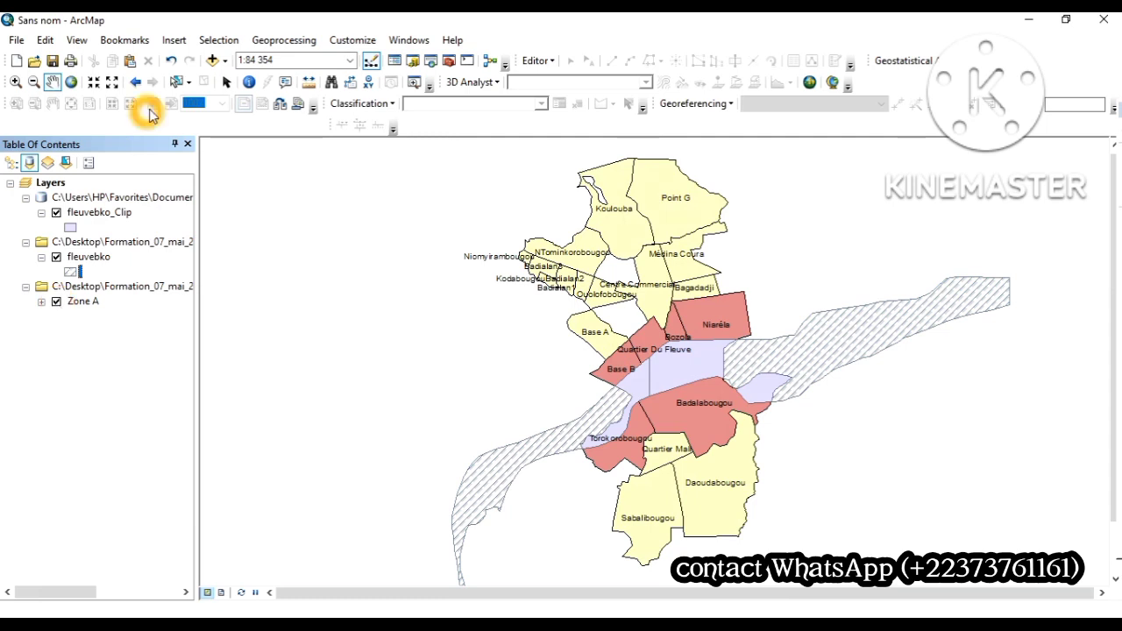
Step: Display the available geoprocessing tools
left_click(283, 40)
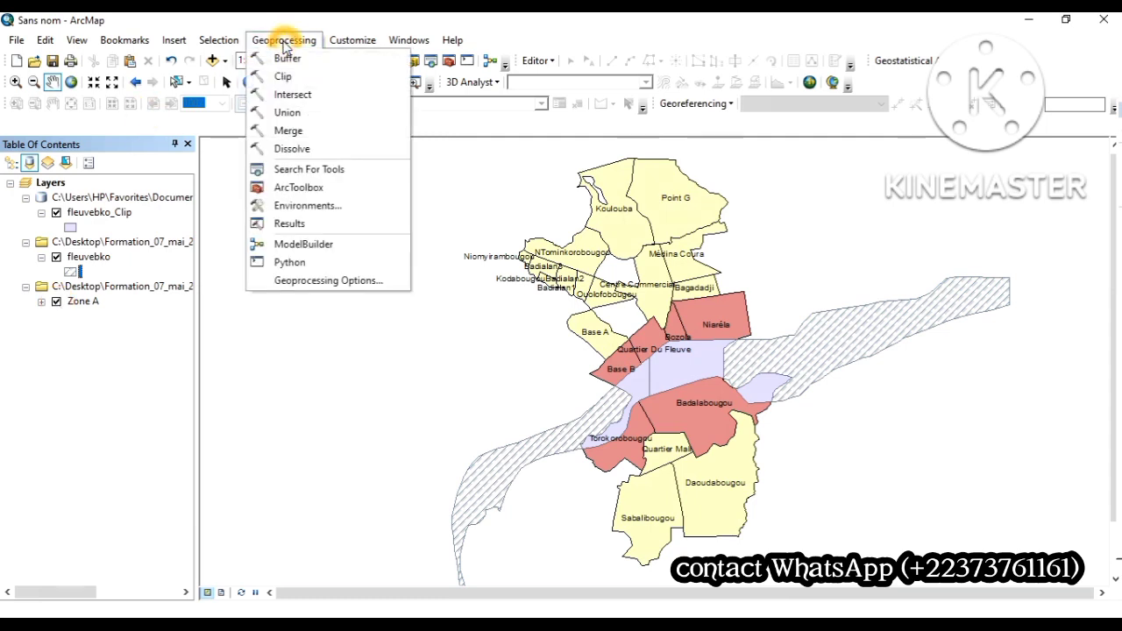